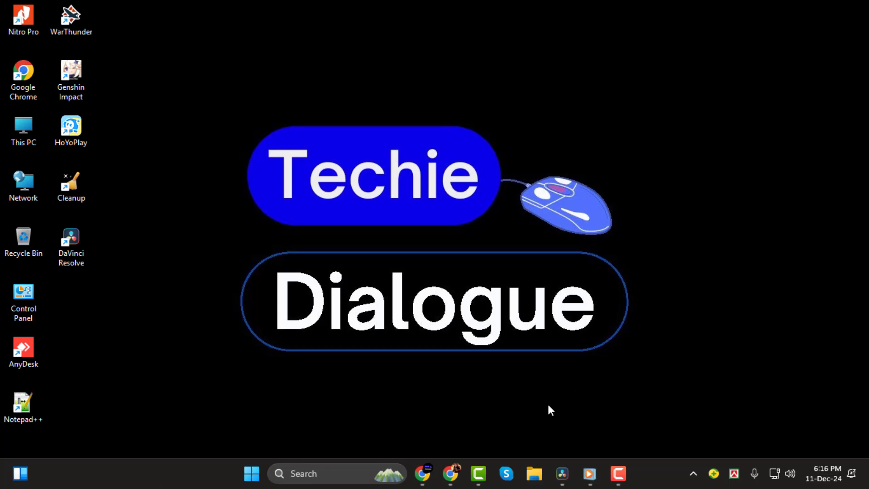
# Step: Restore the DaVinci Resolve window from the taskbar
pyautogui.click(568, 478)
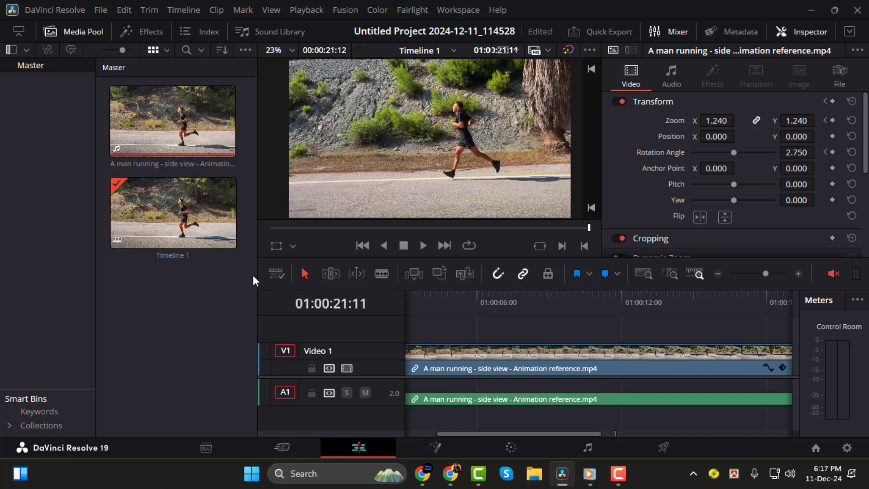
# Step: Switch timeline clips to Thumbnail view, greatly enlarge video track height, and slightly adjust audio
pyautogui.click(280, 275)
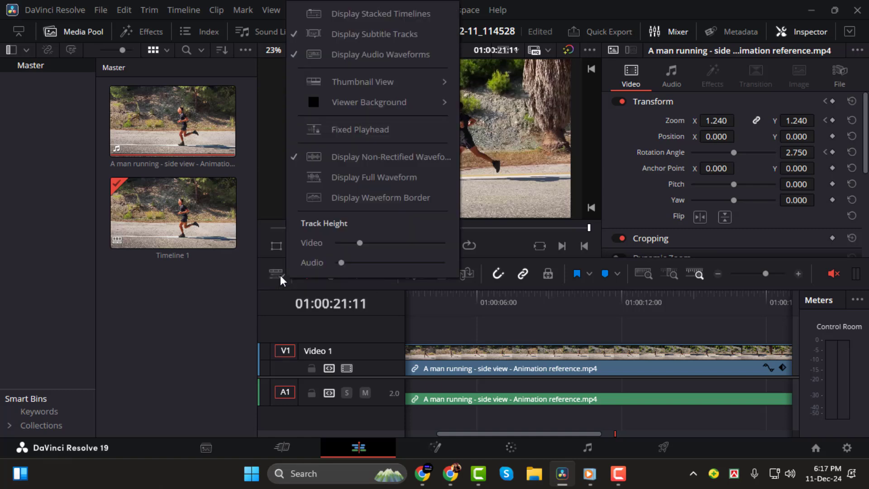
pyautogui.moveTo(363, 81)
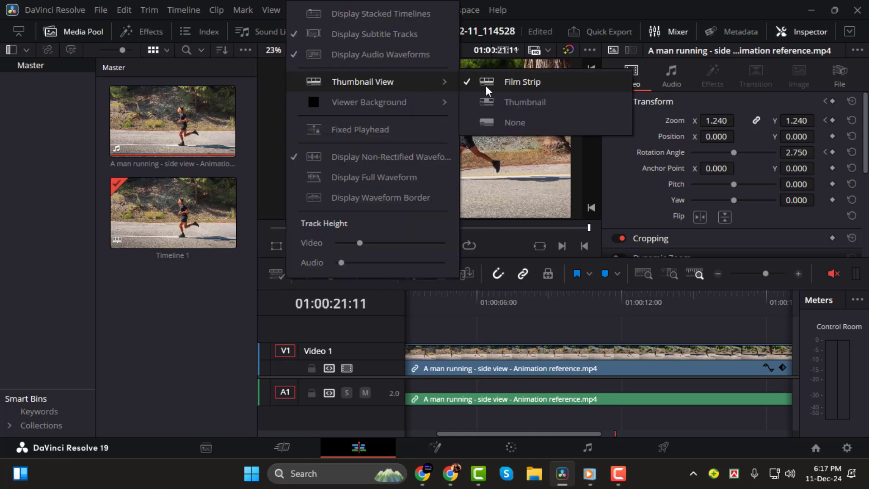
pyautogui.click(516, 103)
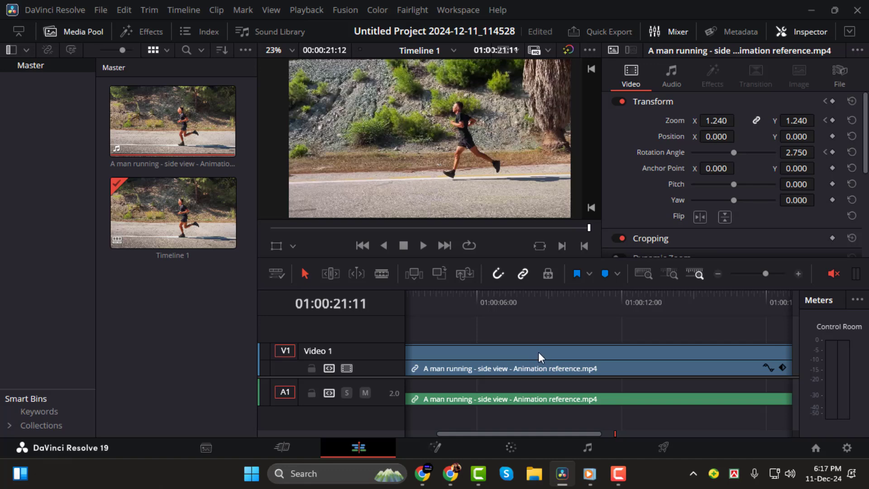
pyautogui.click(276, 274)
pyautogui.moveTo(358, 247)
pyautogui.mouseDown()
pyautogui.moveTo(471, 258)
pyautogui.moveTo(401, 262)
pyautogui.mouseUp()
pyautogui.moveTo(340, 262)
pyautogui.mouseDown()
pyautogui.moveTo(359, 266)
pyautogui.moveTo(342, 268)
pyautogui.mouseUp()
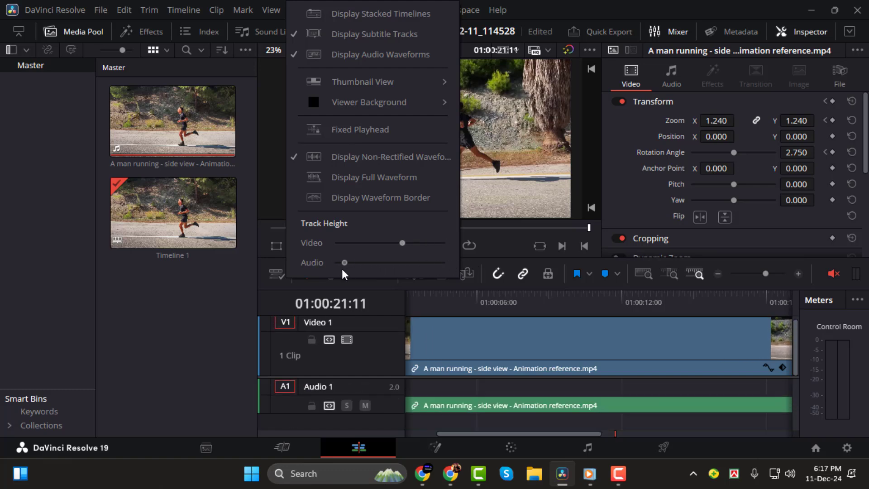
pyautogui.click(191, 348)
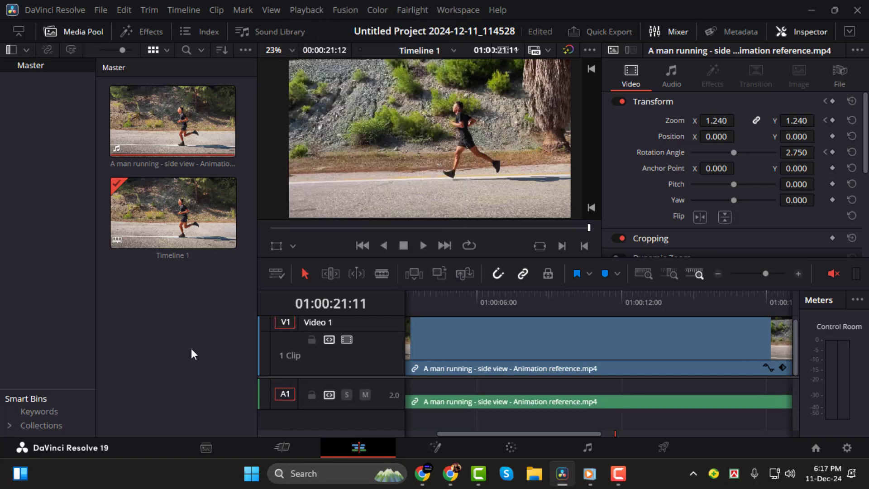
# Step: Open the running-man clip's keyframe lane and drag its first three keyframes later
pyautogui.click(526, 342)
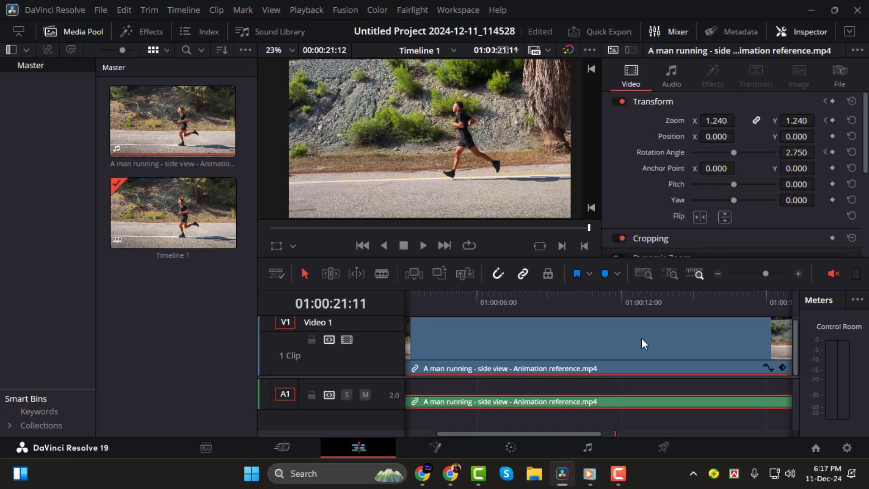
pyautogui.click(783, 368)
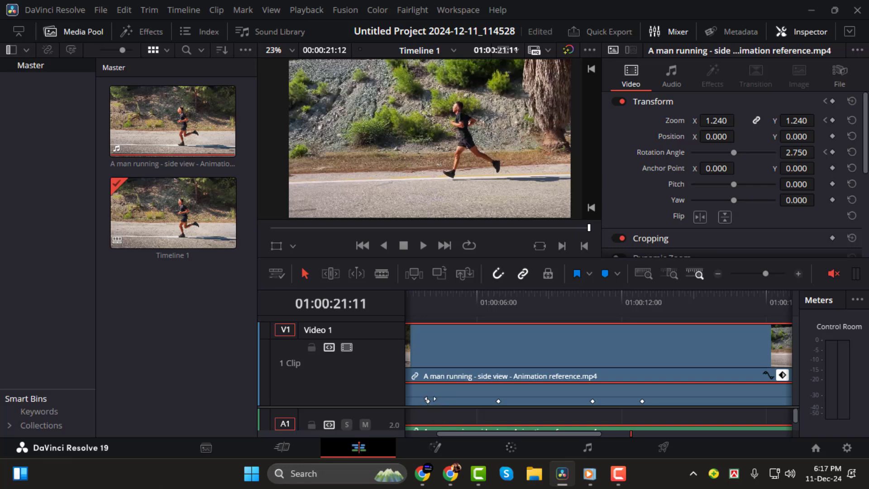
pyautogui.moveTo(426, 400); pyautogui.dragTo(446, 400)
pyautogui.moveTo(499, 400)
pyautogui.mouseDown()
pyautogui.moveTo(490, 407)
pyautogui.moveTo(533, 401)
pyautogui.mouseUp()
pyautogui.moveTo(592, 400)
pyautogui.mouseDown()
pyautogui.moveTo(630, 401)
pyautogui.moveTo(604, 400)
pyautogui.mouseUp()
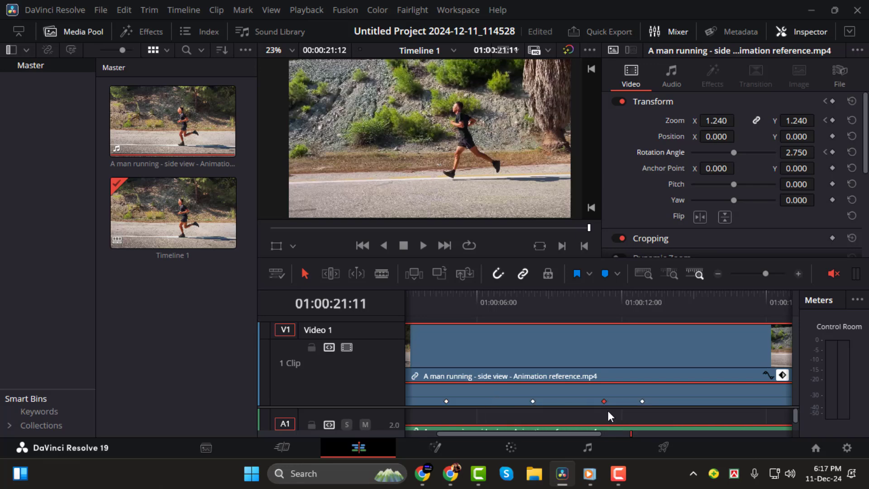